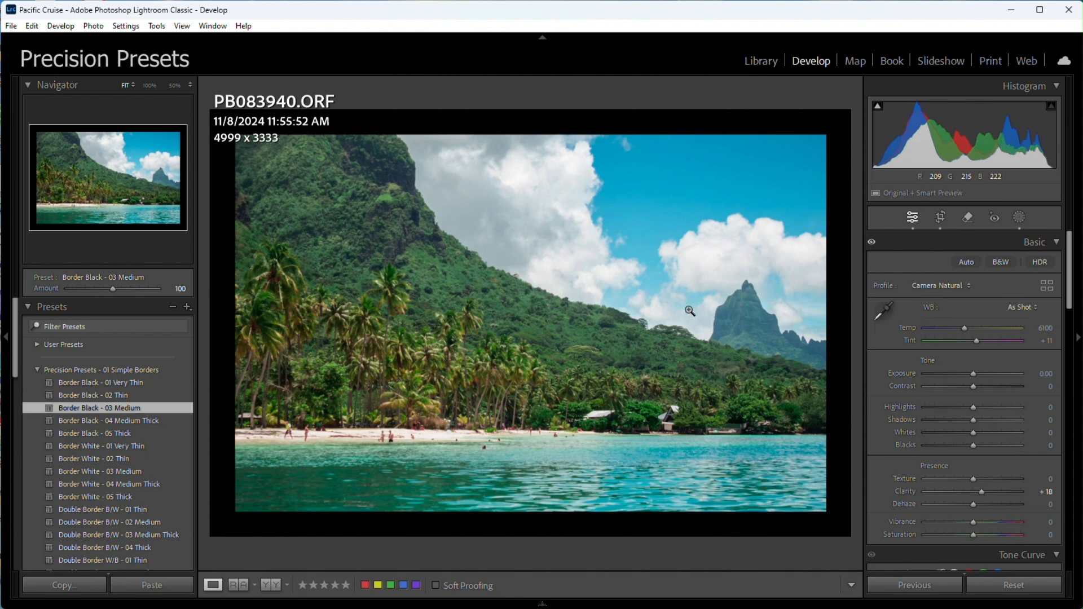
Step: Recolor the Black Border - Medium mask with the Border - 03A Dark Green adjustment preset and leave masking
left_click(1019, 217)
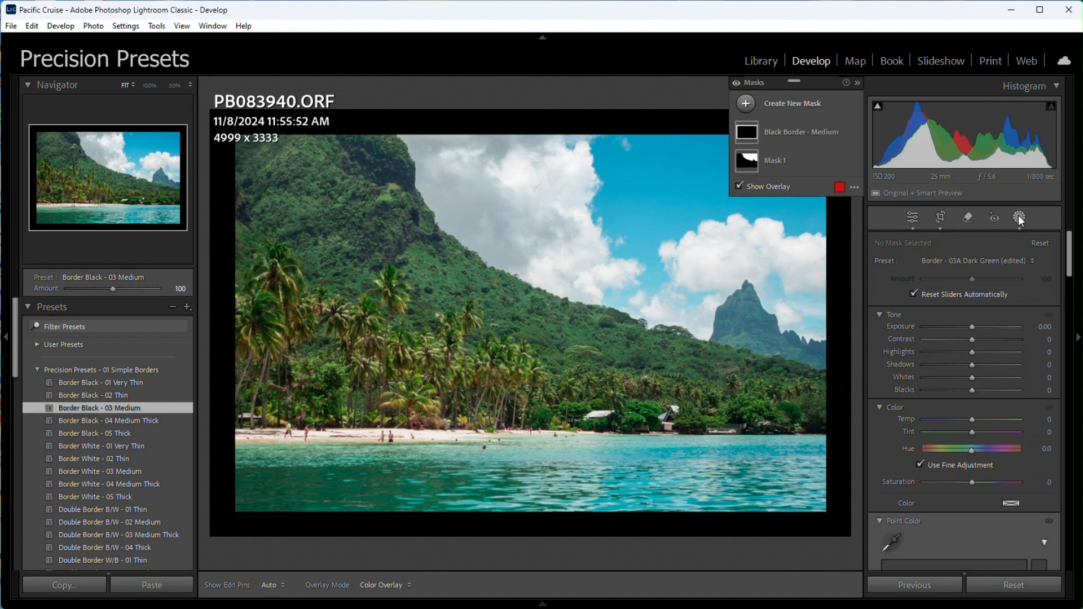
left_click(795, 135)
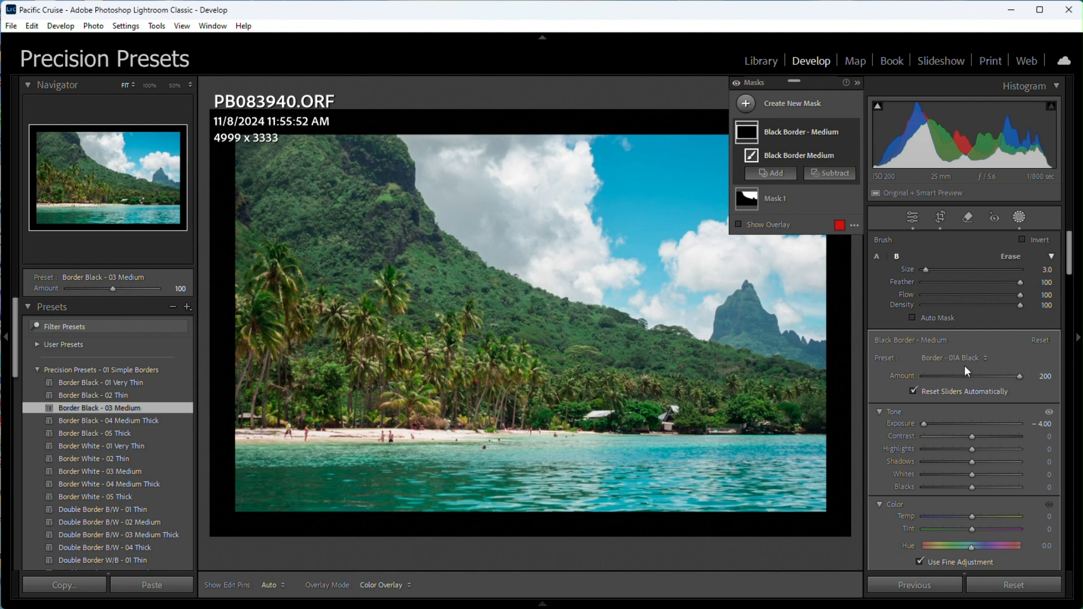
left_click(962, 357)
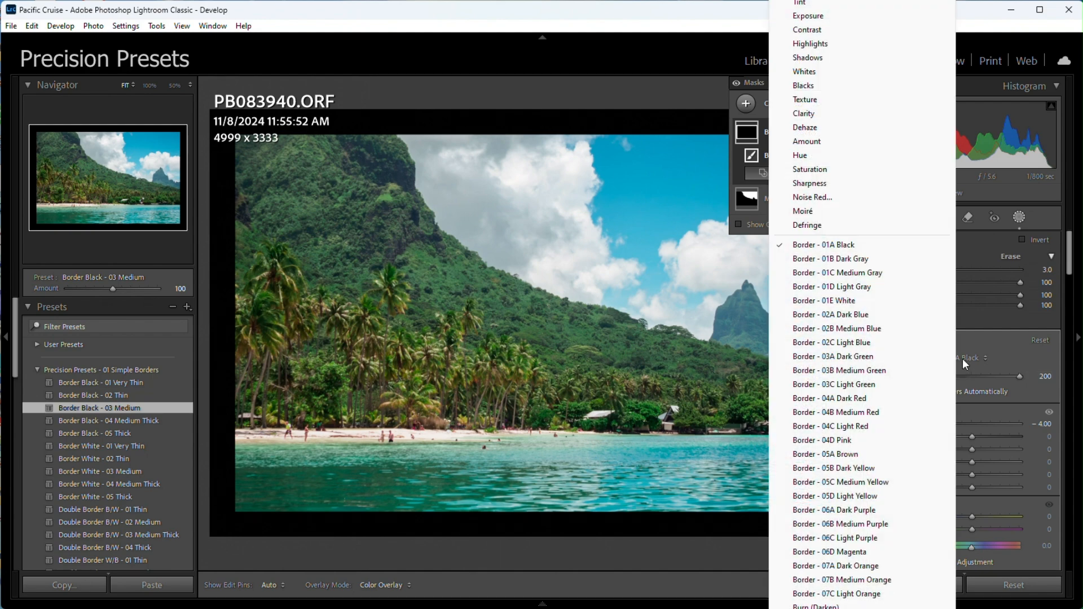
left_click(854, 358)
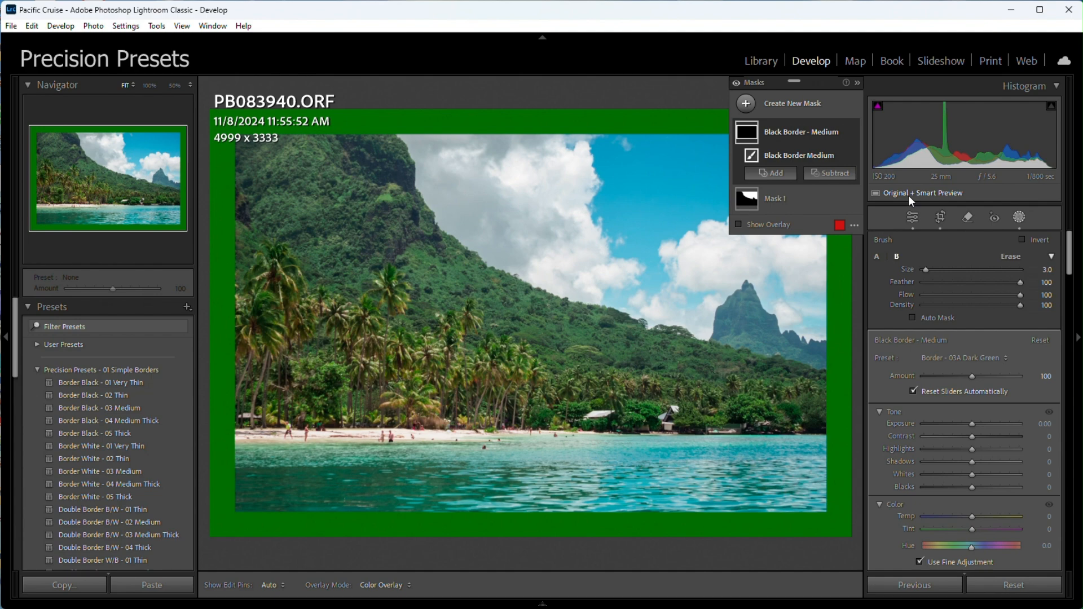
left_click(913, 219)
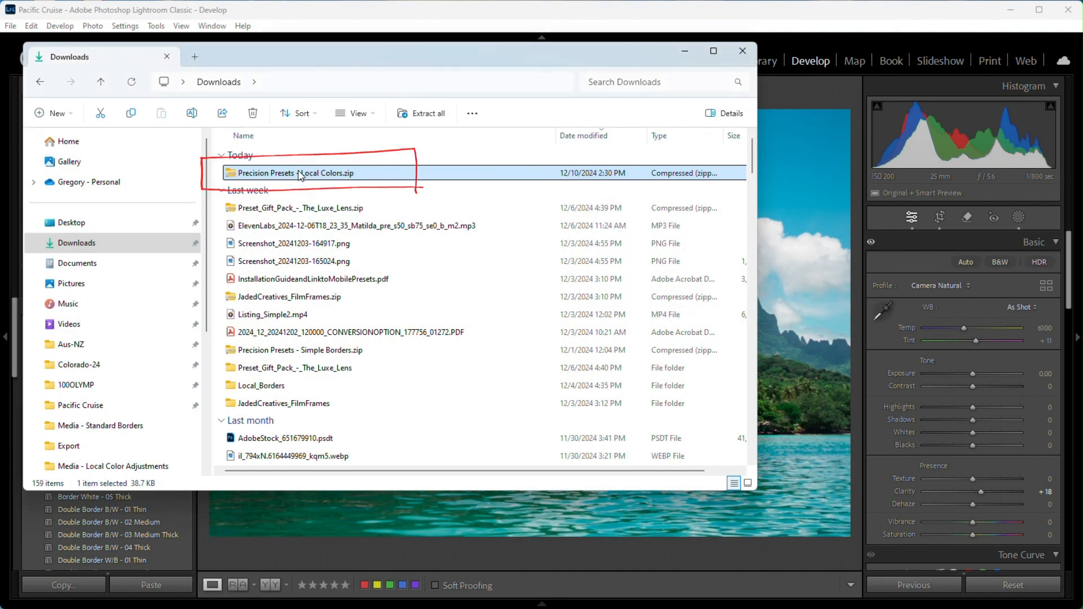
Step: Extract Precision Presets - Local Colors.zip in the Downloads folder
right_click(299, 176)
left_click(333, 314)
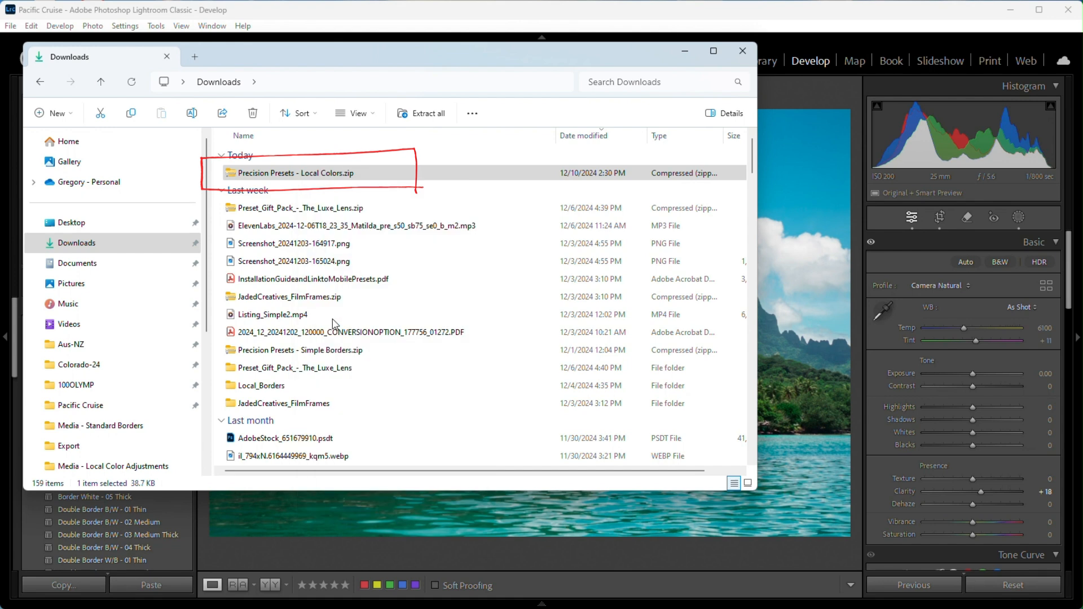
left_click(652, 428)
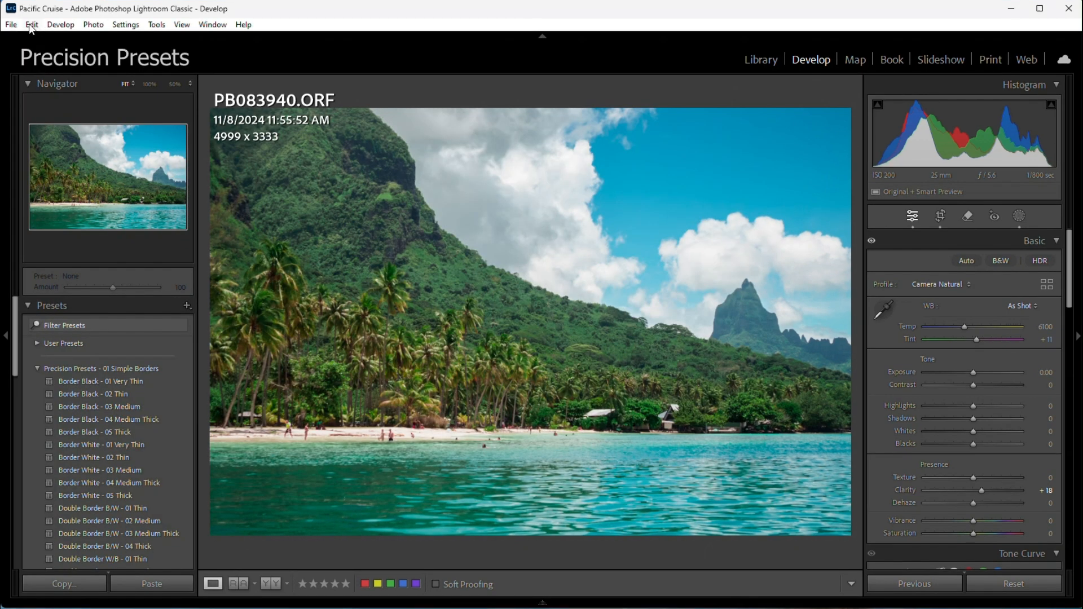
Step: From the presets preferences, show the folder location of all other Lightroom presets
left_click(31, 26)
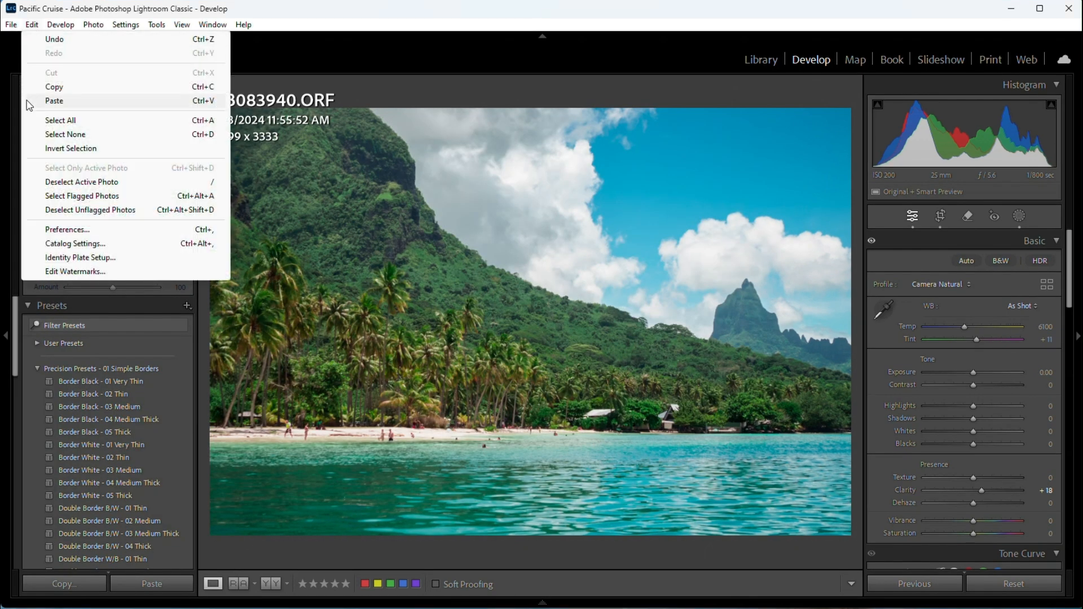
left_click(53, 229)
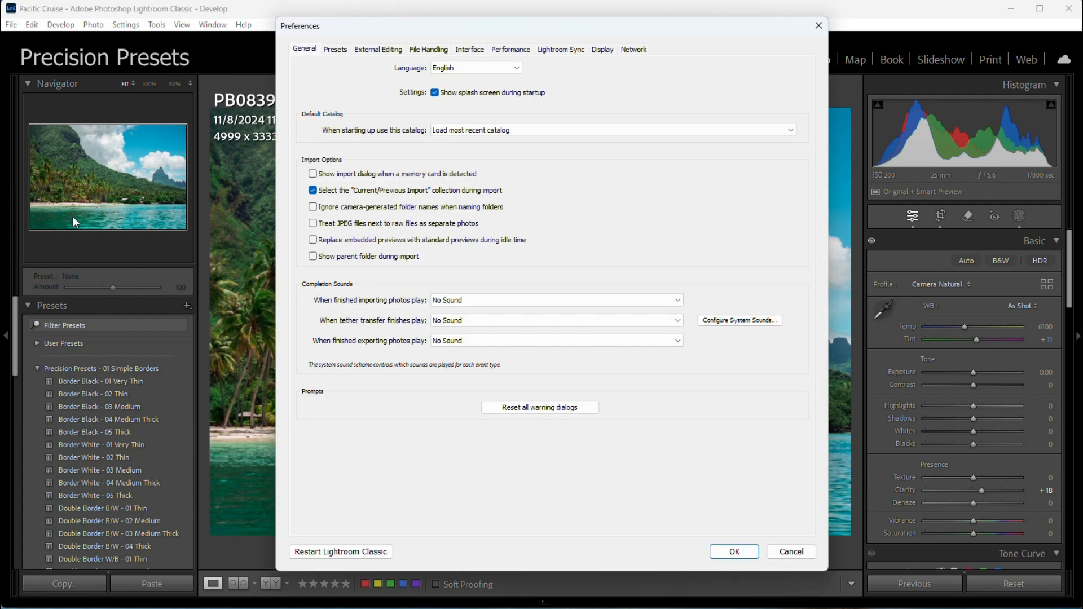
left_click(337, 49)
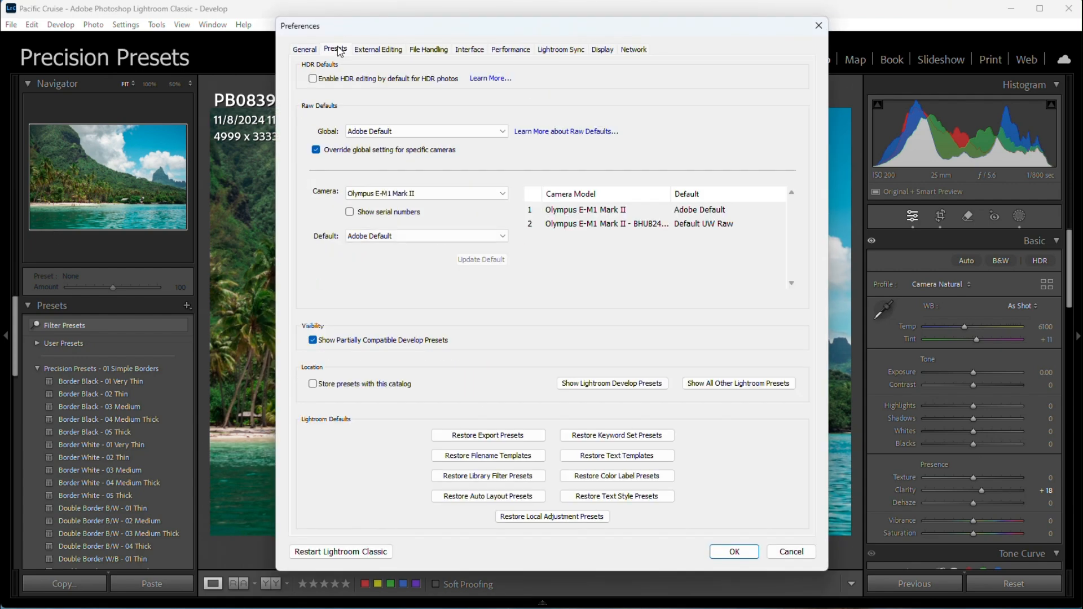
left_click(732, 384)
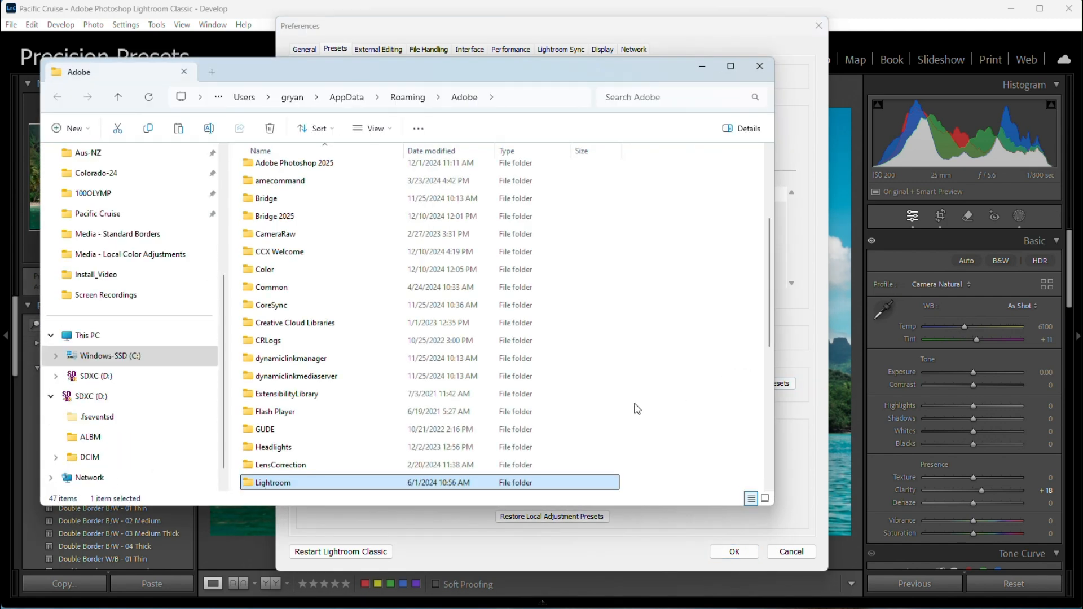
Step: Open the Local Adjustment Presets folder inside the Lightroom folder
scroll(278, 461, "down", 2)
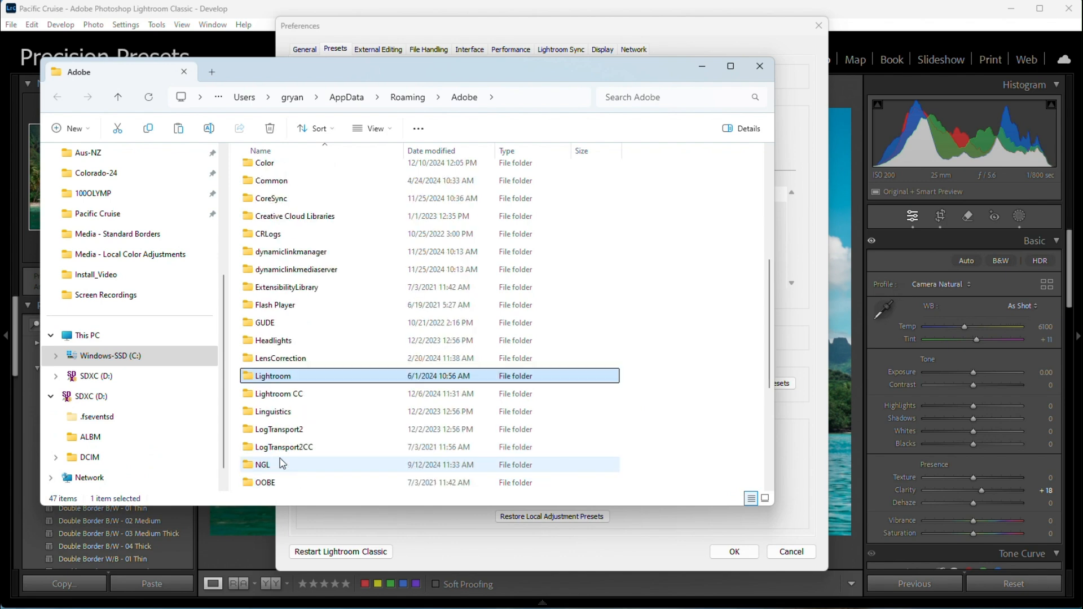
double_click(267, 377)
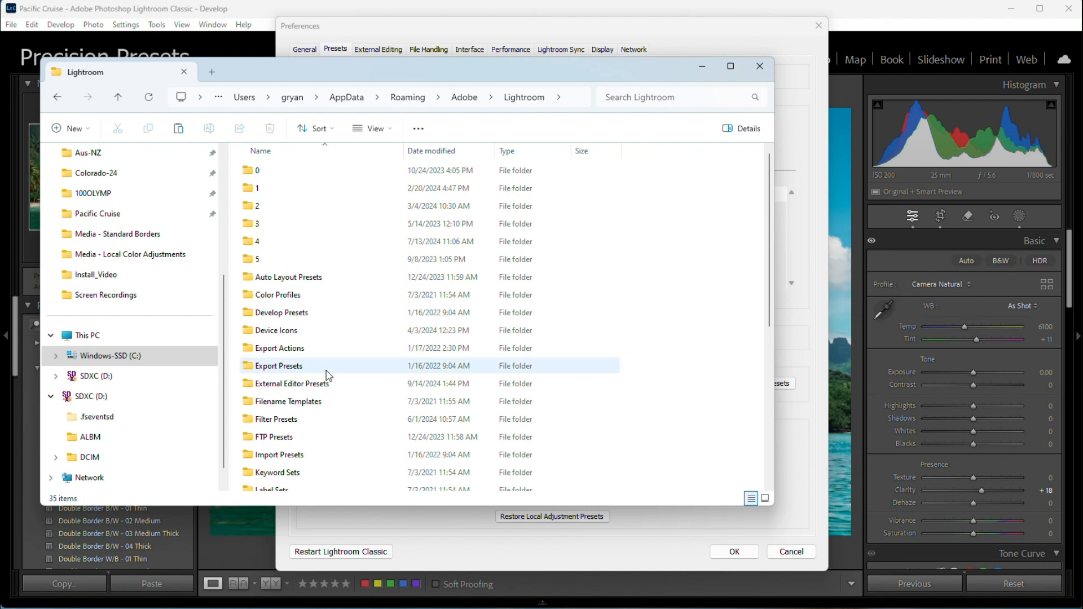
scroll(620, 313, "down", 2)
scroll(620, 313, "down", 2)
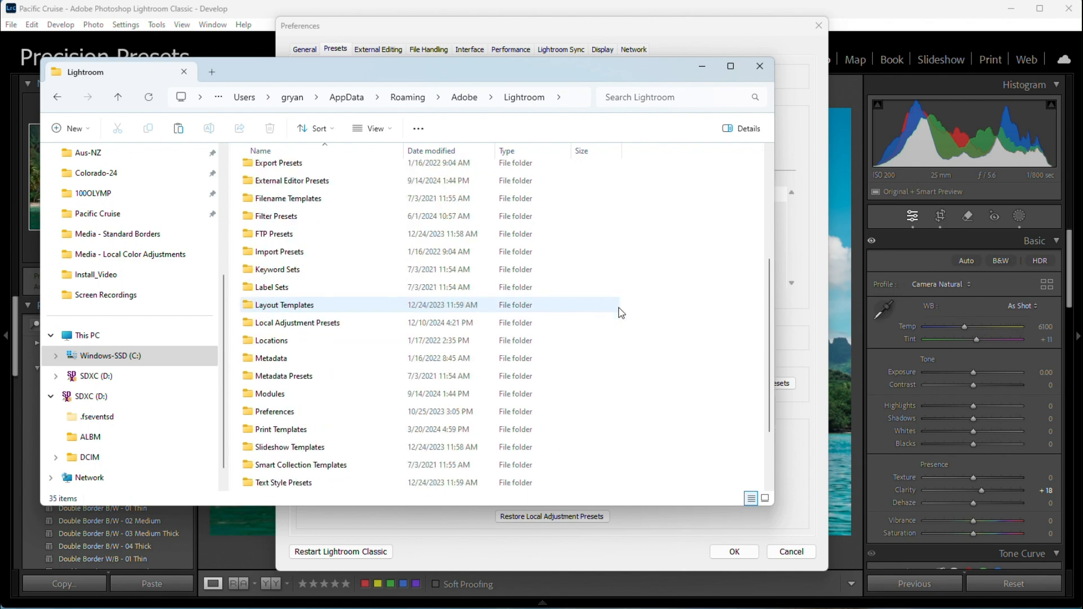
double_click(307, 323)
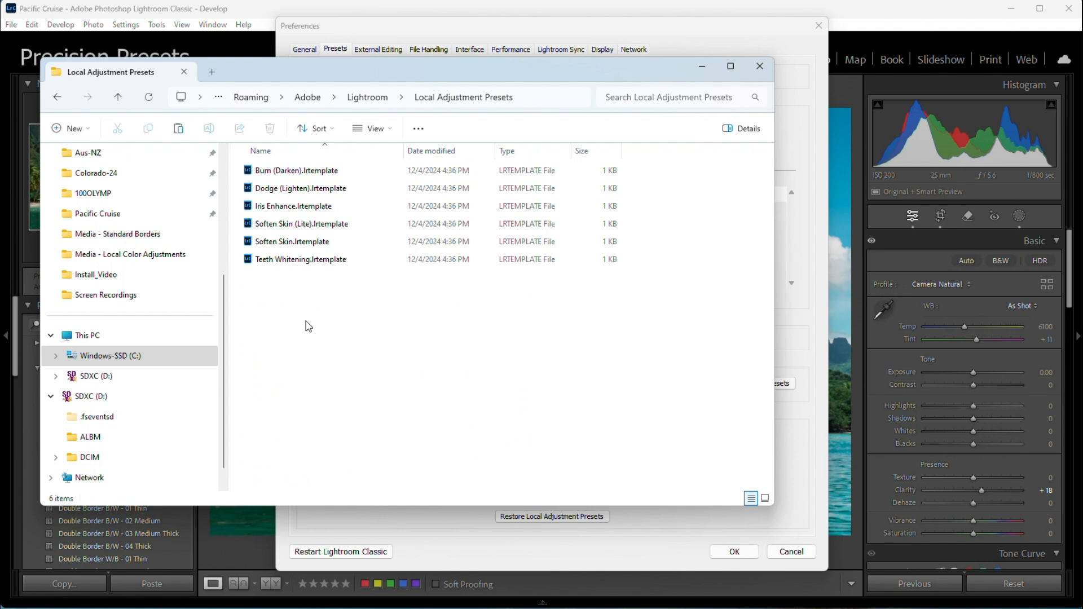
Step: Copy the 0.1 - Precision Presets - Colors folder from the extracted Precision Presets - Local Colors folder in Downloads
mouse_move(590, 607)
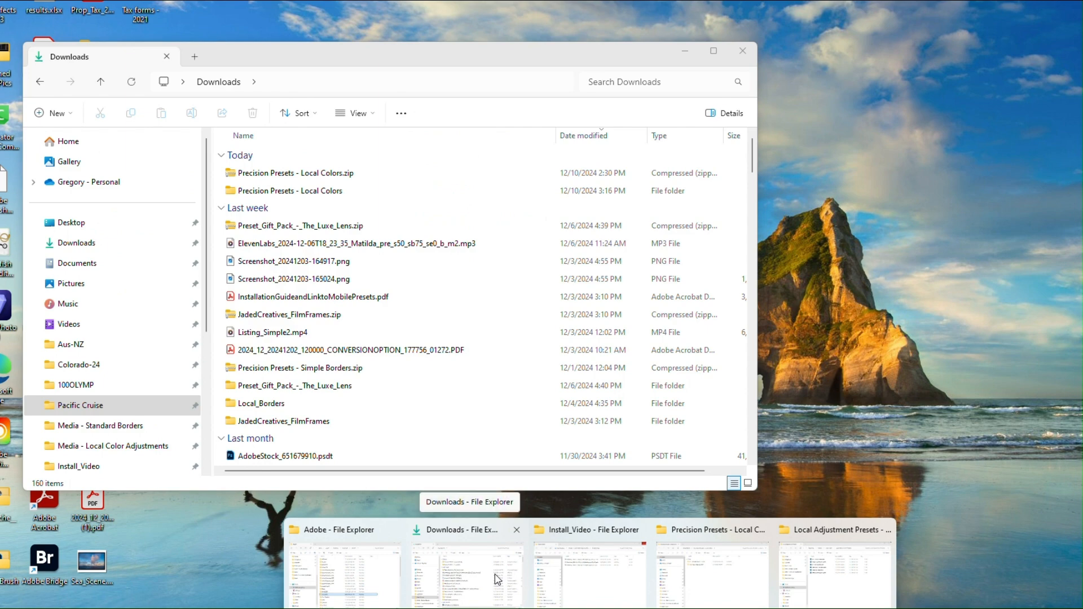
left_click(496, 578)
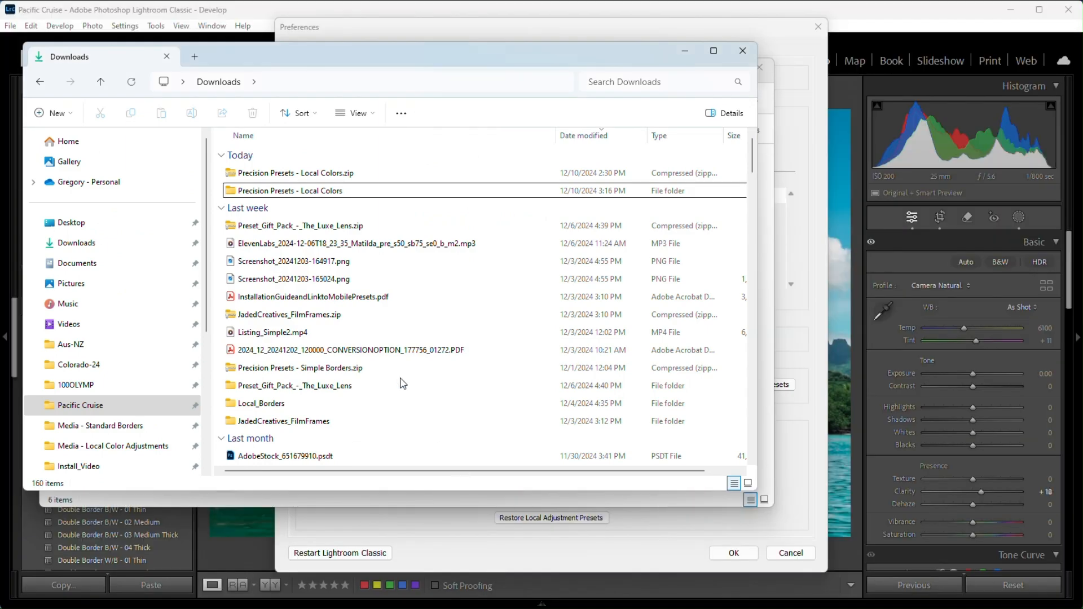
double_click(300, 192)
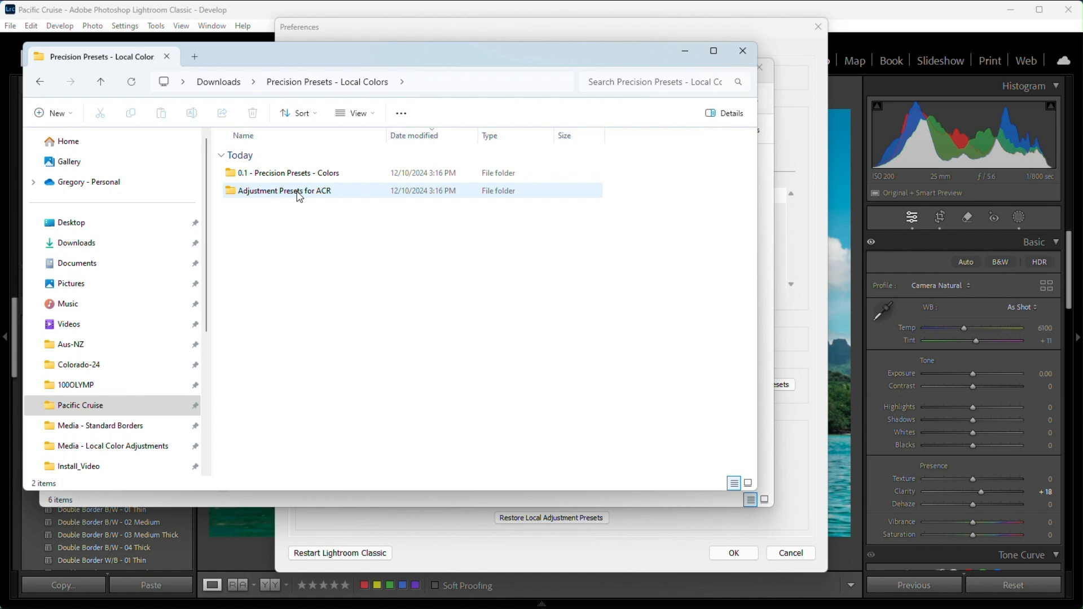
left_click(304, 174)
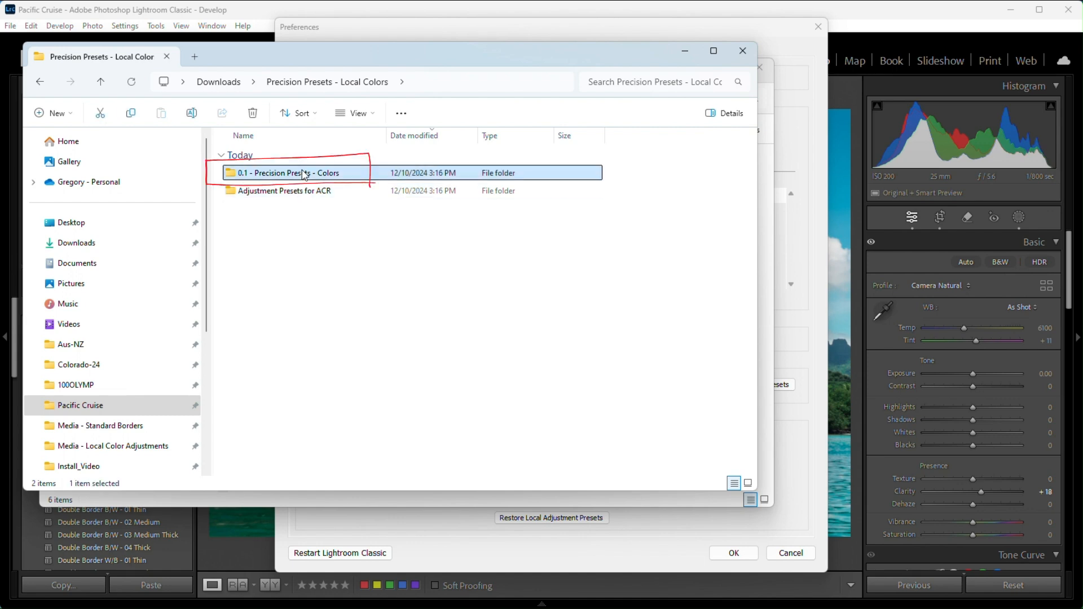
key("ctrl+c")
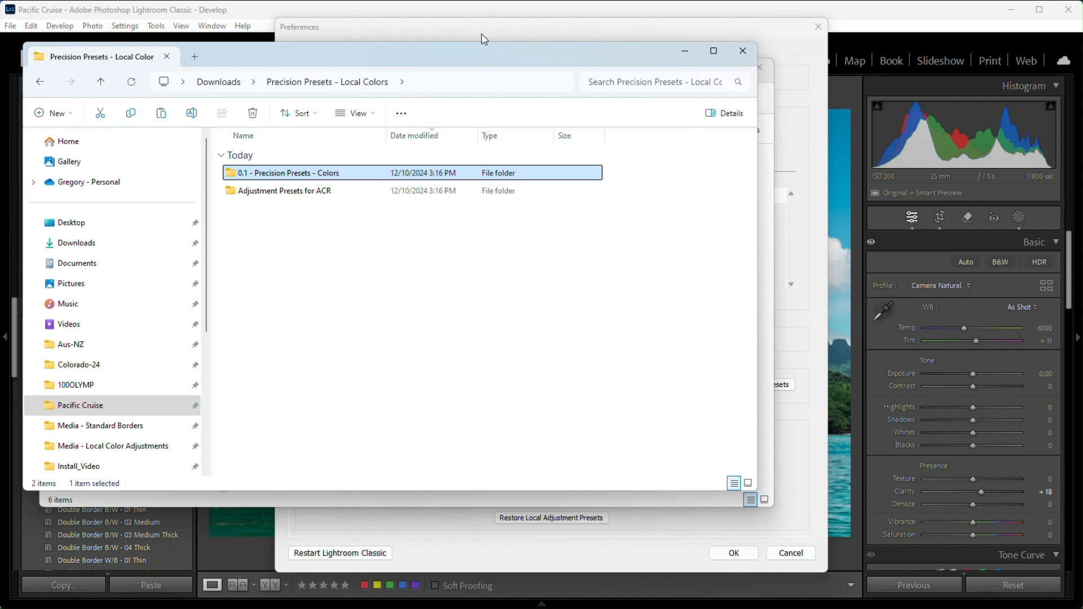
Step: Paste the copied colors folder into Local Adjustment Presets and restart Lightroom Classic from its preferences
left_click(764, 189)
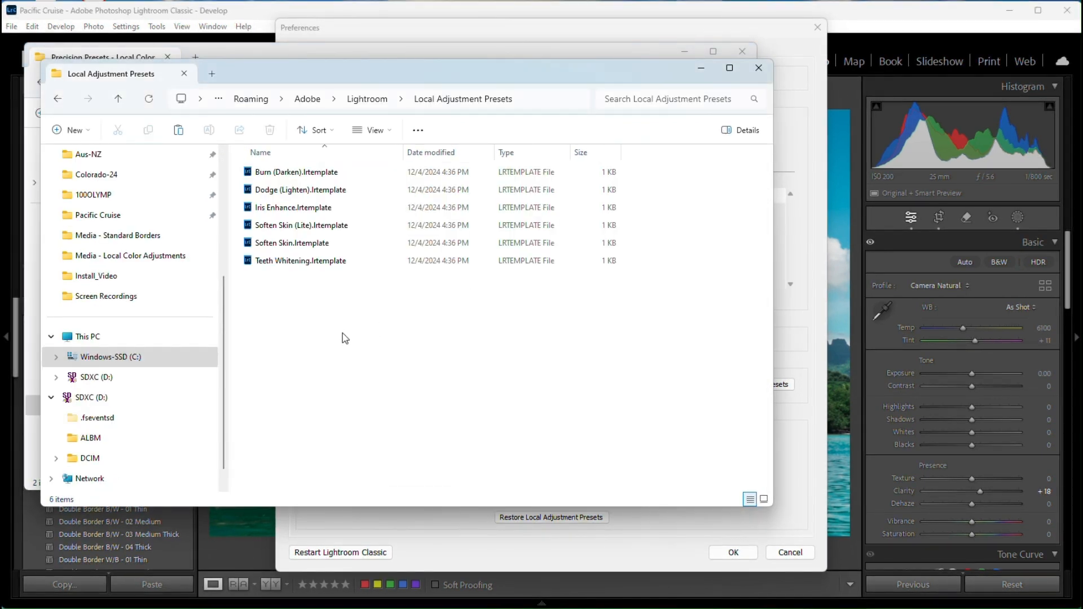
key("ctrl+v")
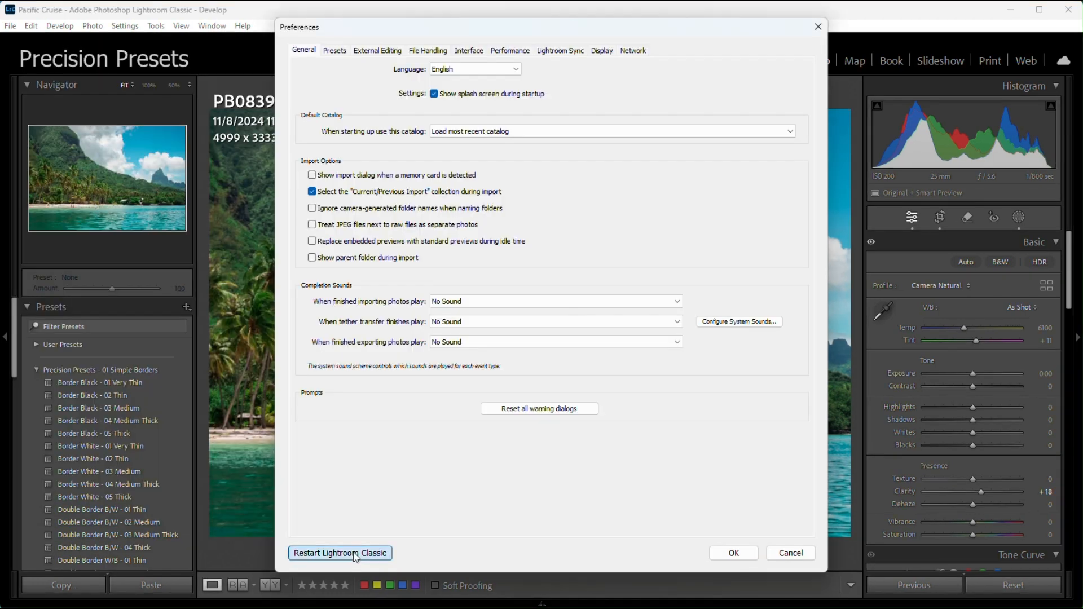
left_click(340, 553)
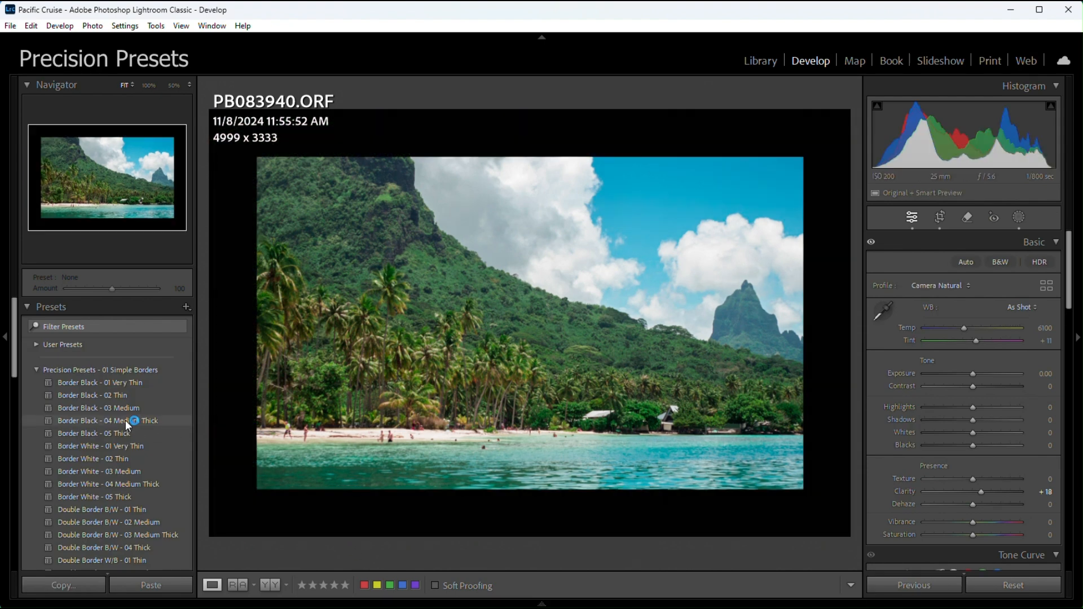
Step: Apply the Border Black - 04 Medium Thick preset and recolor its border mask with Border - 01B Dark Gray
left_click(125, 421)
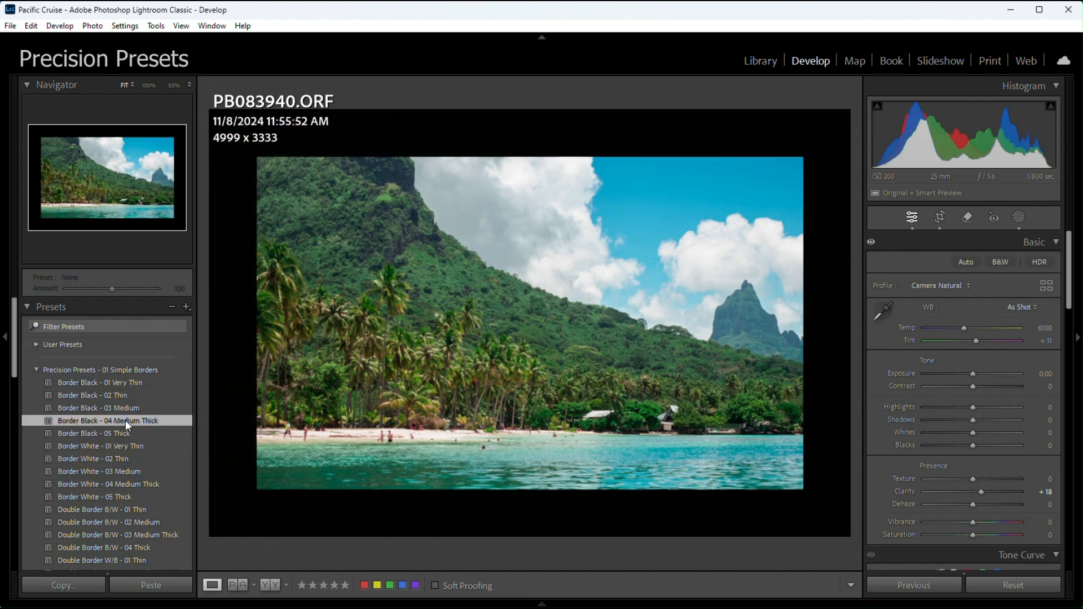
left_click(1019, 218)
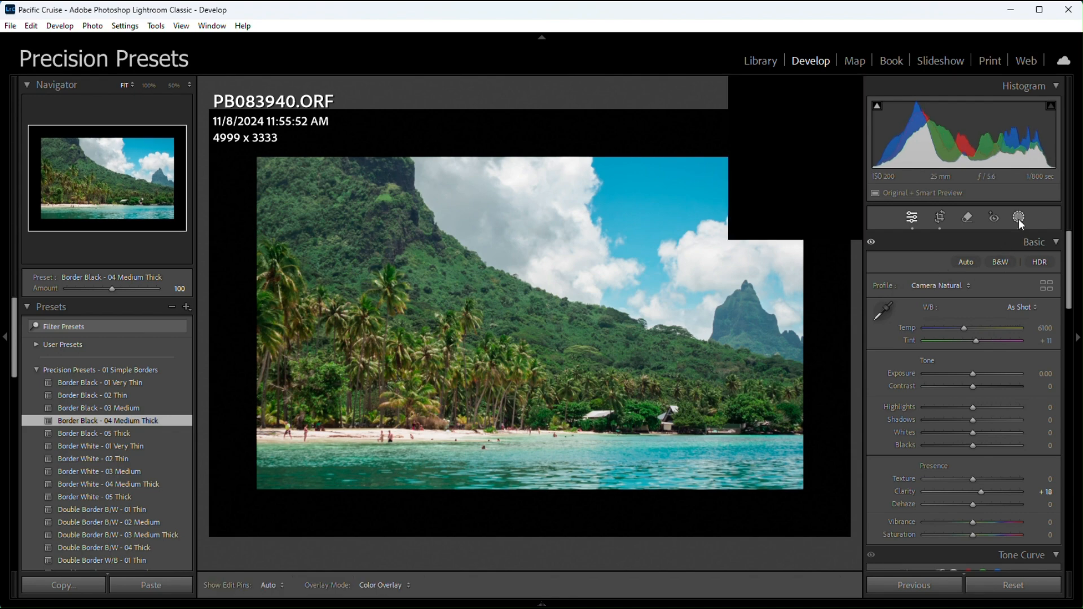
left_click(797, 135)
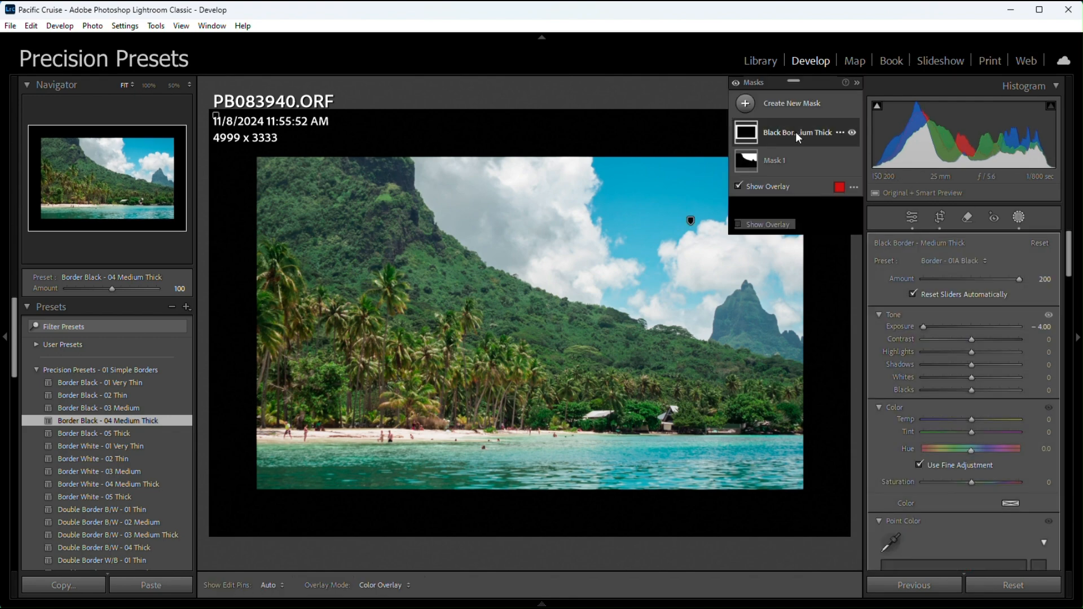
left_click(966, 360)
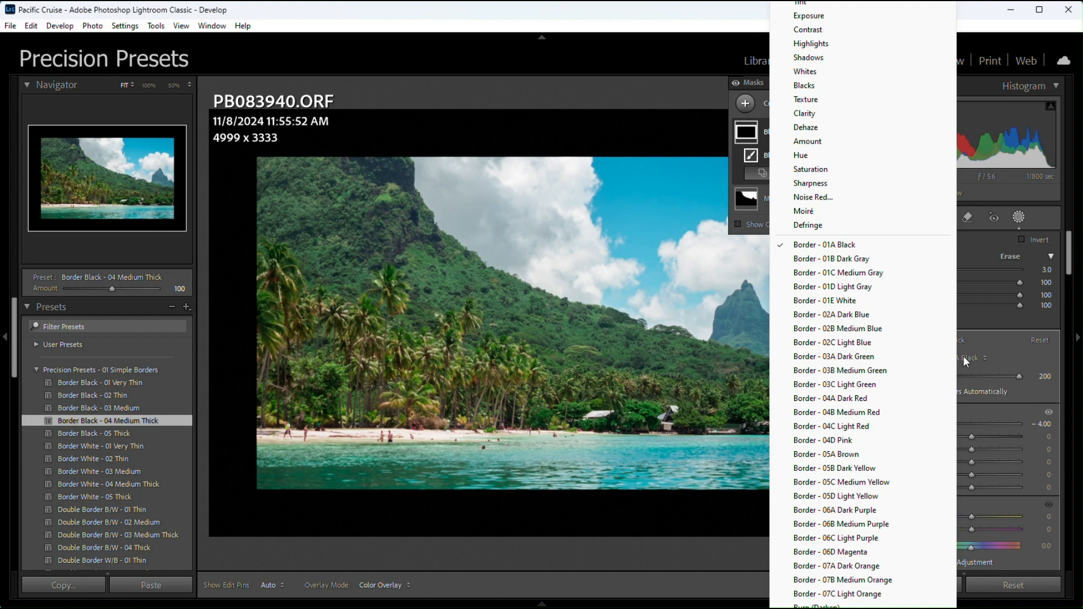
left_click(844, 259)
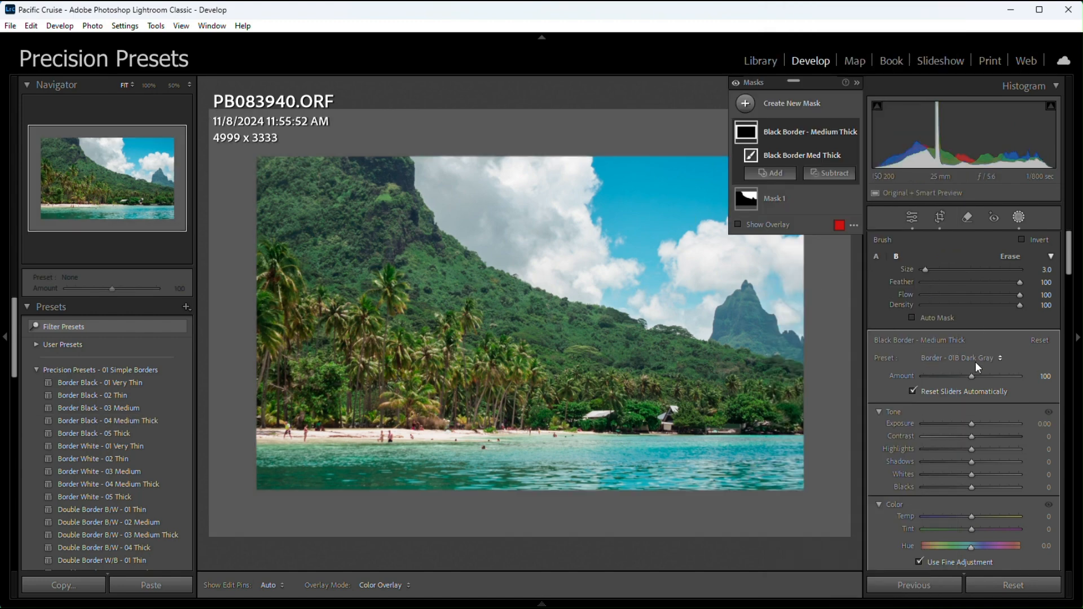
Step: Change the border mask's adjustment preset to Border - 03B Medium Green
left_click(977, 359)
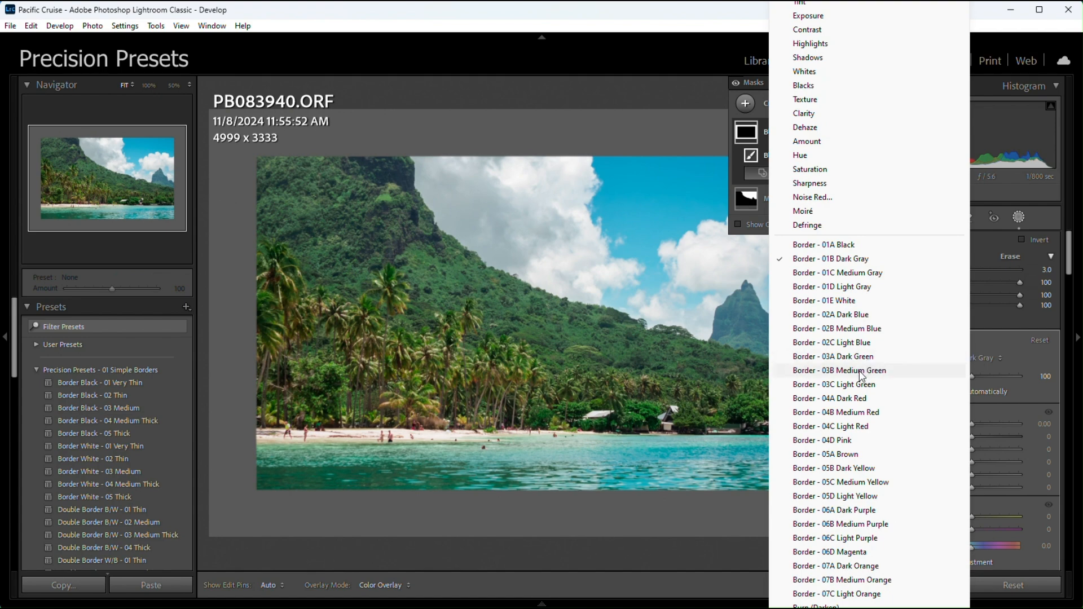
left_click(861, 375)
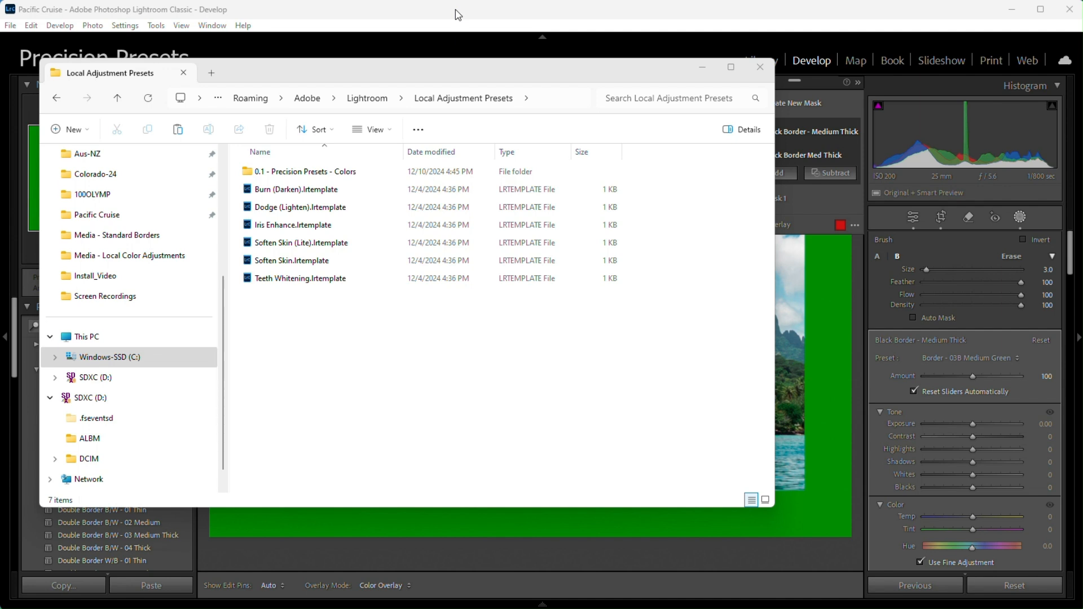
Step: Go up from Local Adjustment Presets to the Adobe folder and open CameraRaw's LocalCorrections folder
left_click(119, 102)
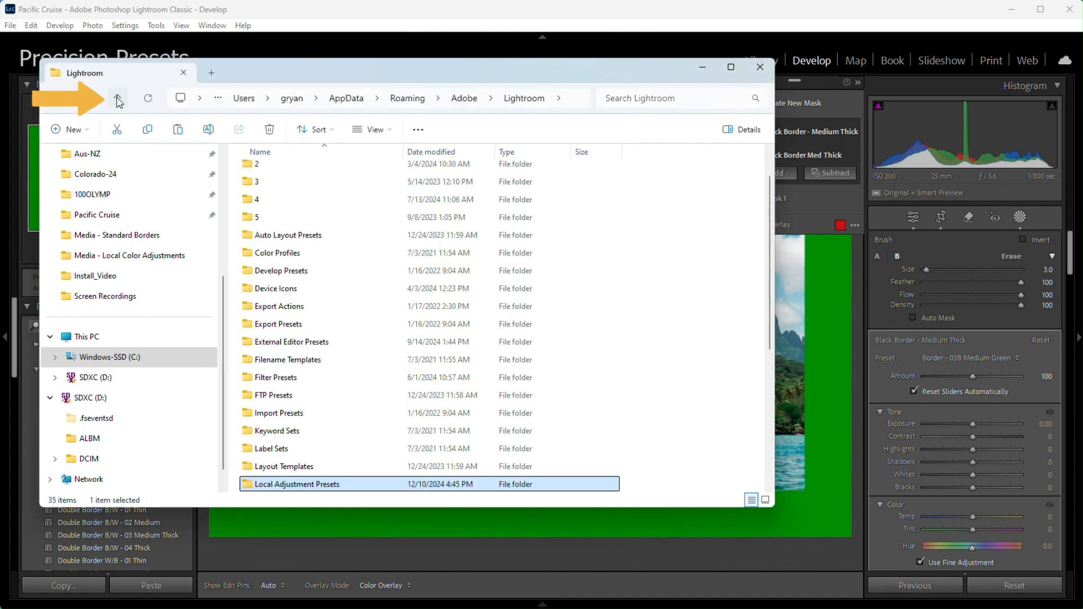
left_click(119, 102)
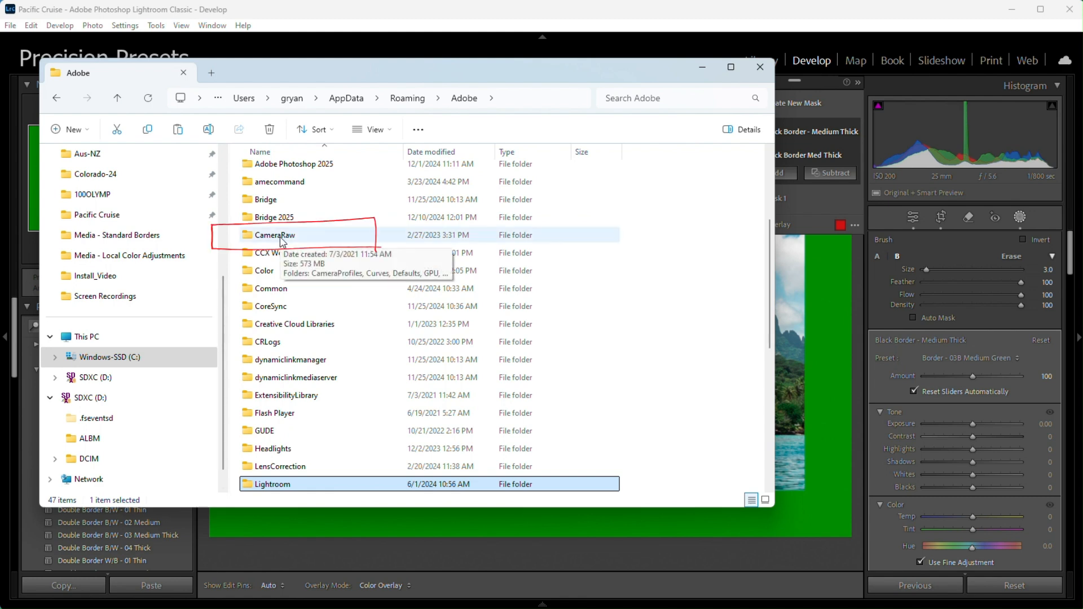
left_click(282, 237)
double_click(282, 240)
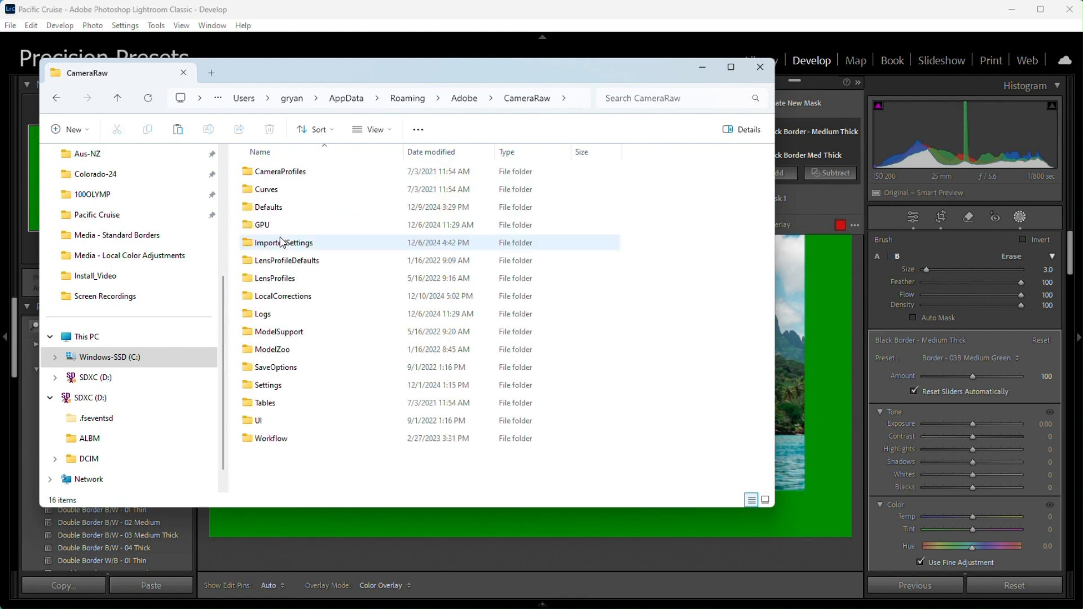
double_click(284, 298)
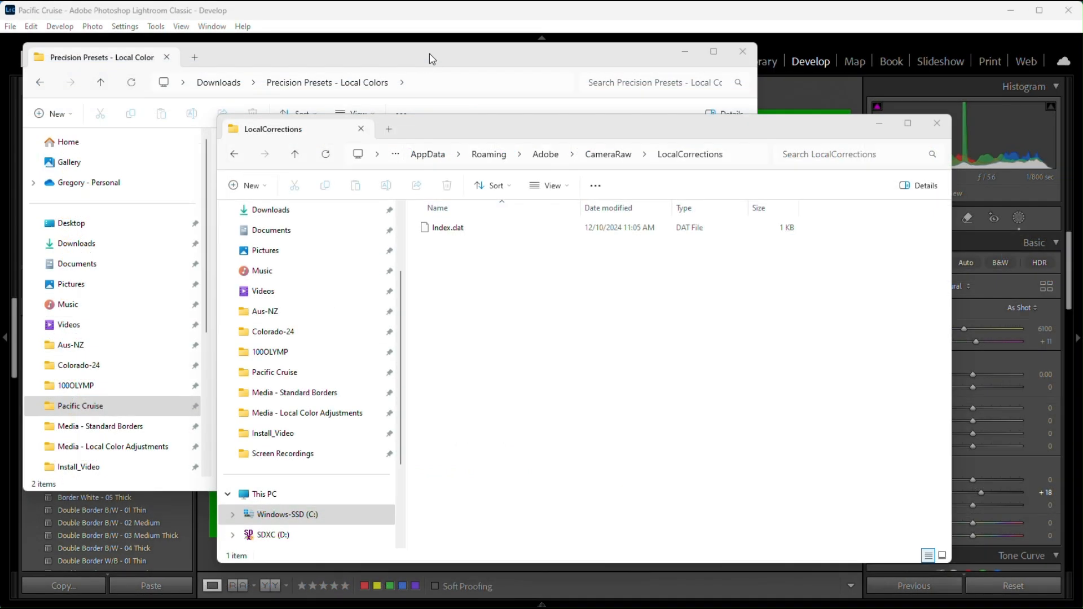
Step: Copy all the XMP files from the Adjustment Presets for ACR folder into CameraRaw's LocalCorrections folder
left_click(432, 59)
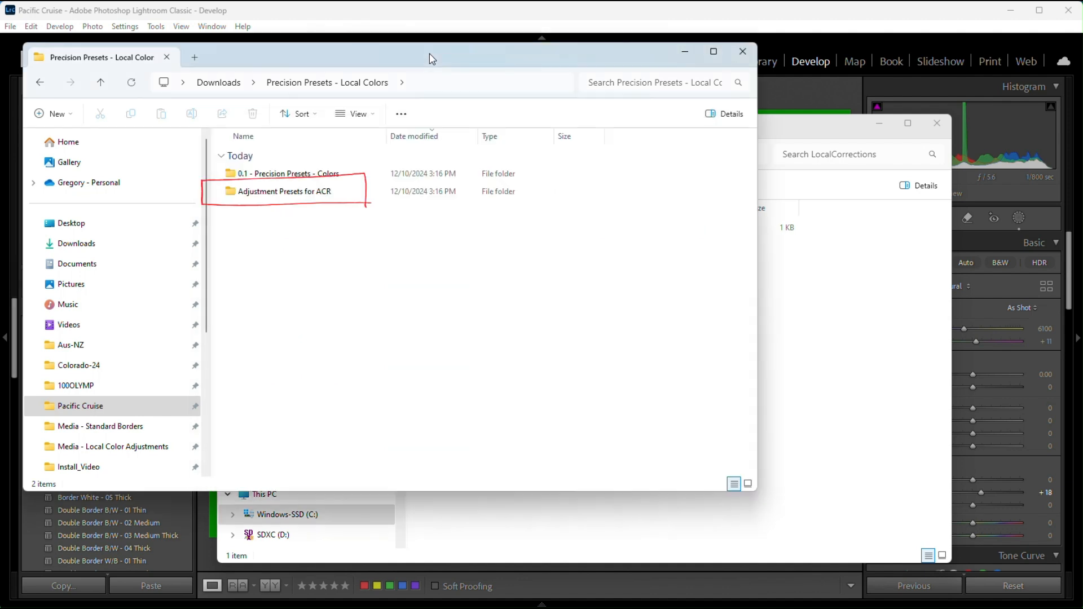
double_click(306, 194)
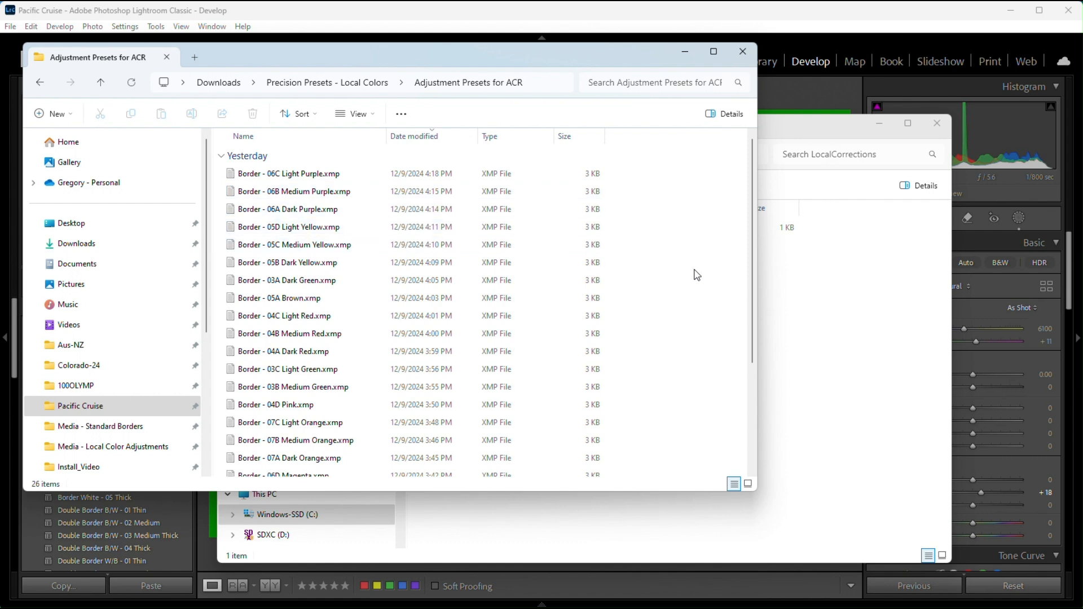
key("ctrl+a")
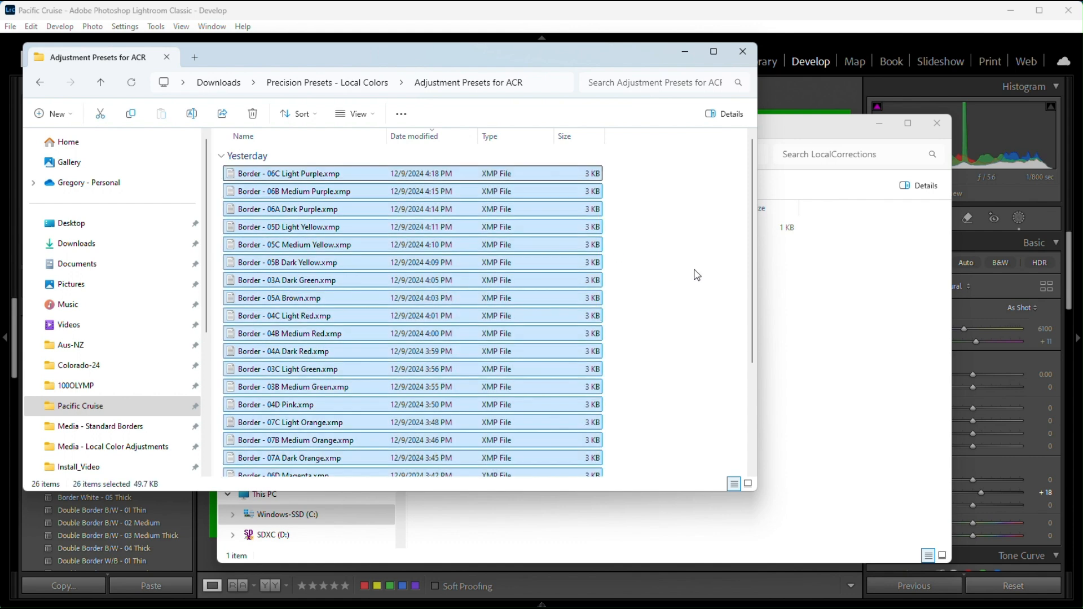
left_click(828, 337)
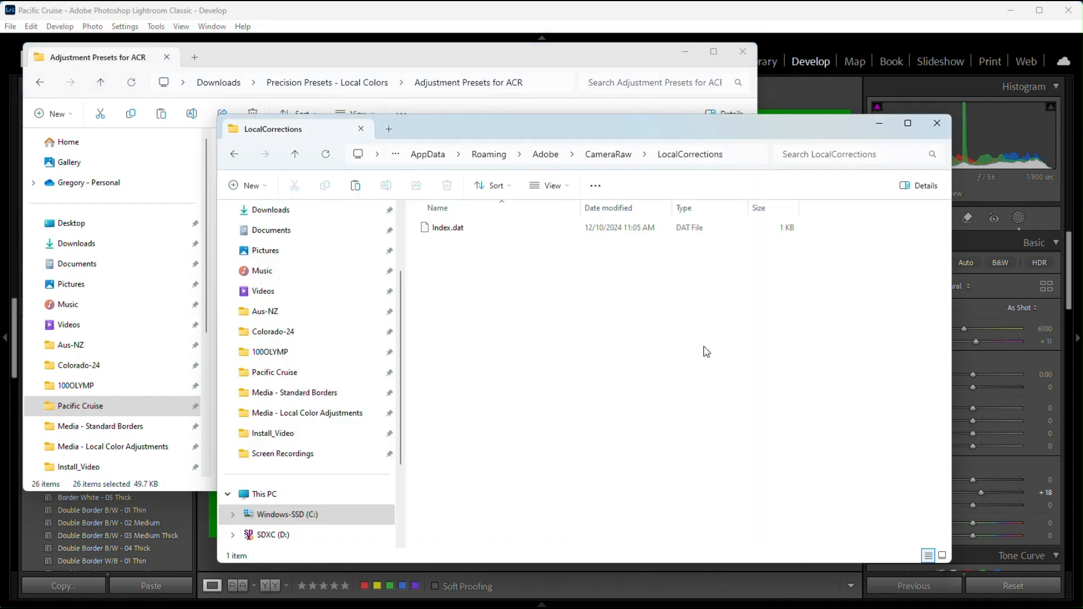
key("ctrl+v")
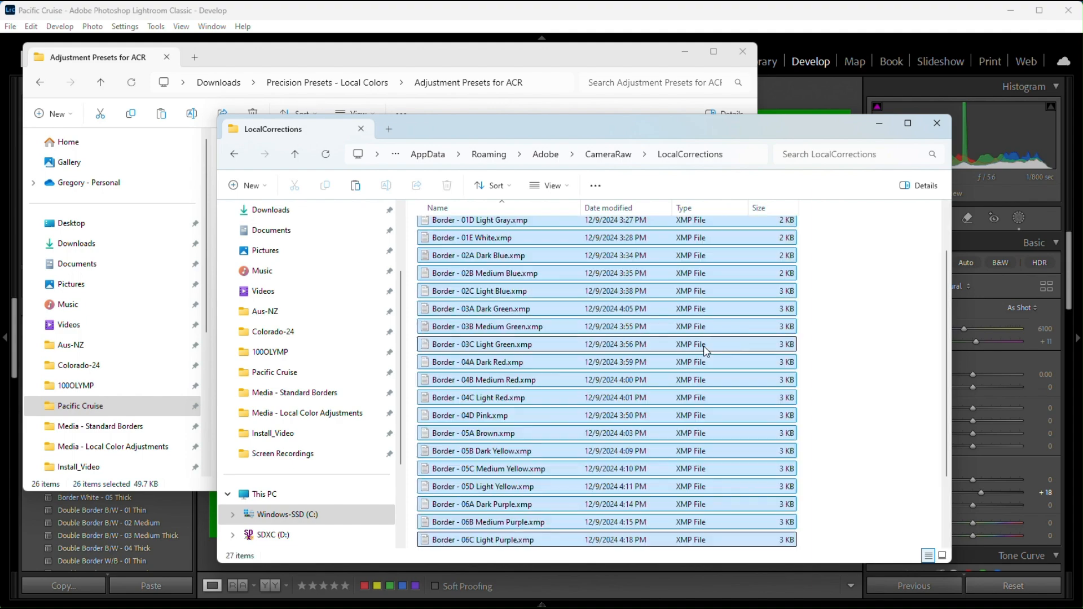
left_click(838, 325)
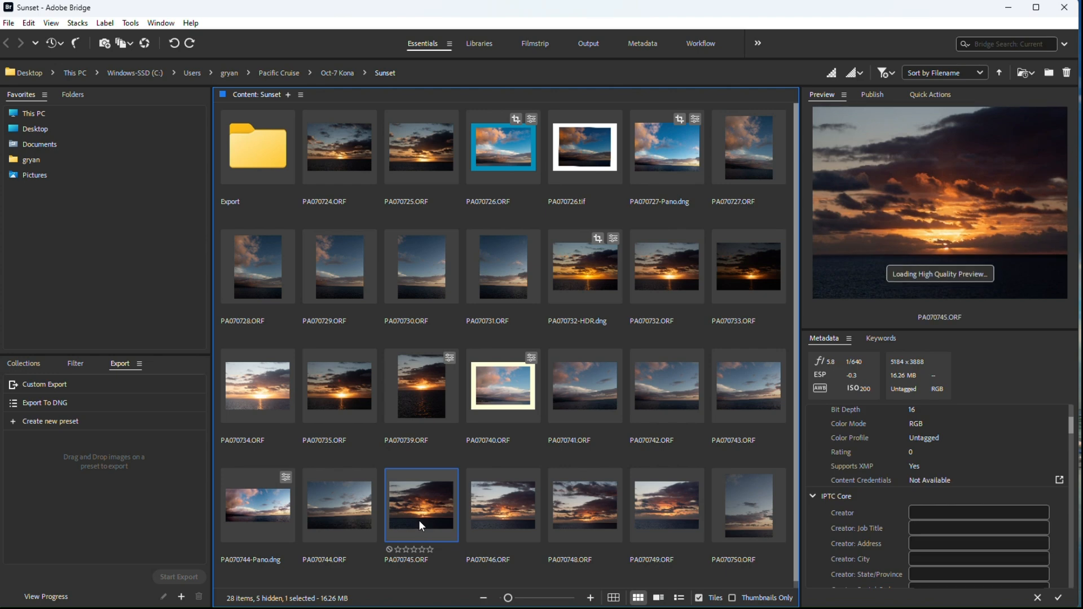
Step: Switch to Adobe Bridge, open PA070745.ORF in Camera Raw and apply the Border White - 03 Medium preset
right_click(418, 520)
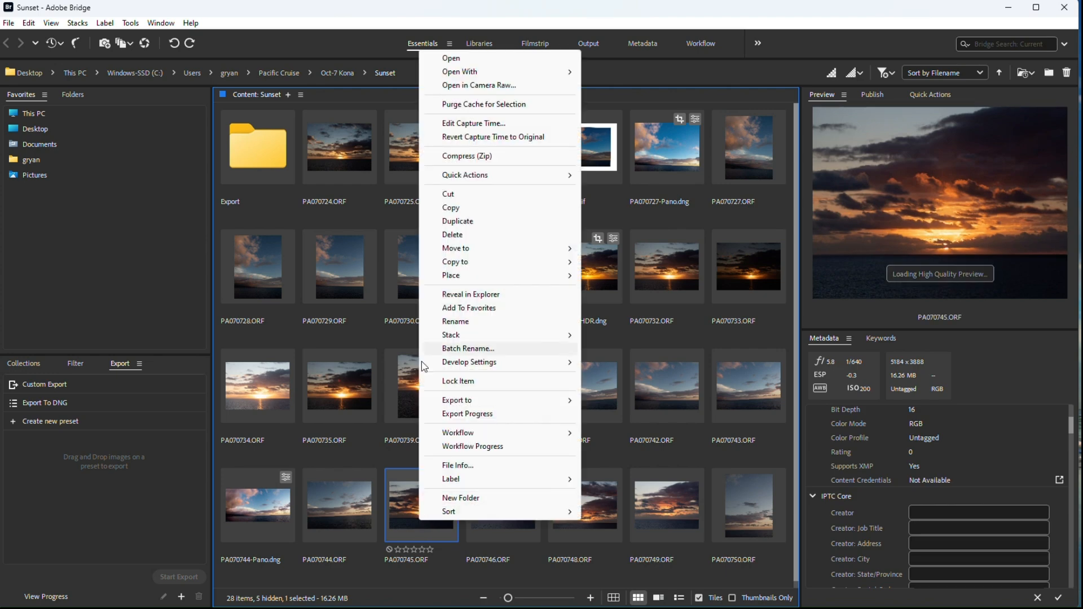
left_click(480, 86)
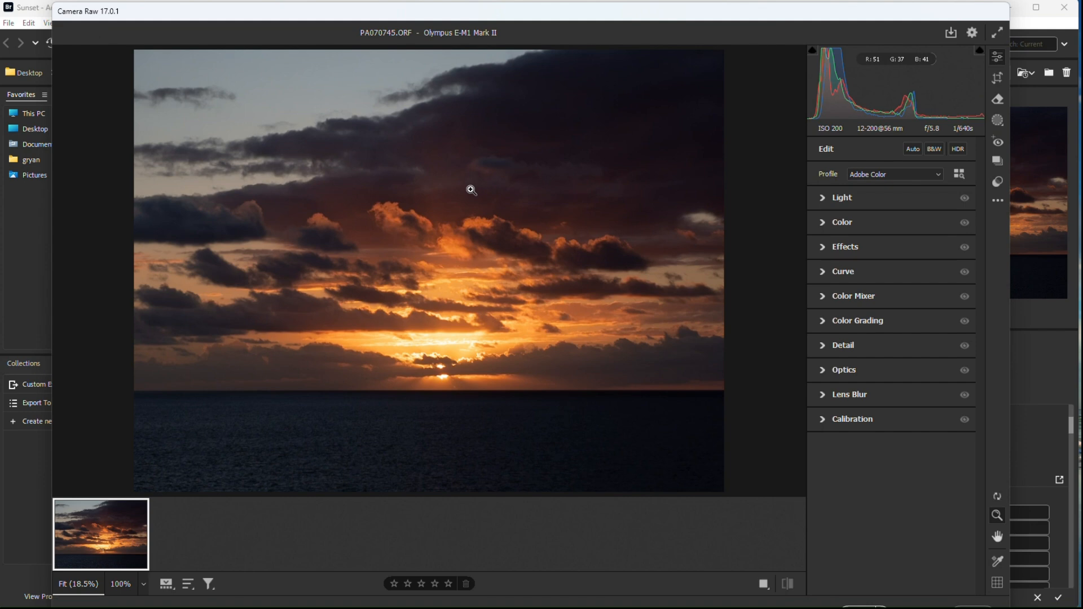
left_click(998, 183)
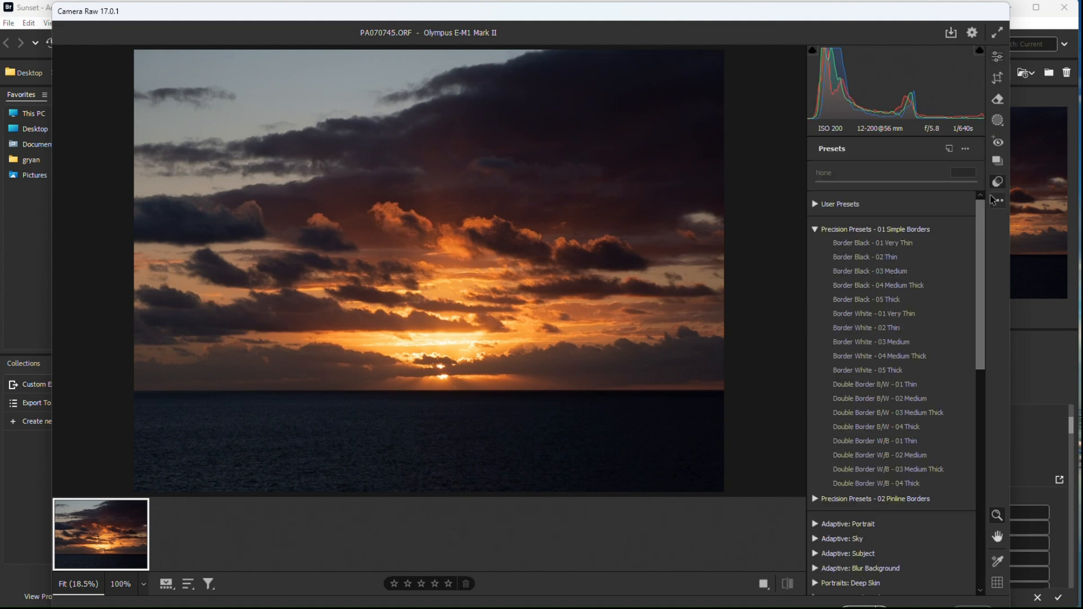
left_click(900, 300)
left_click(885, 358)
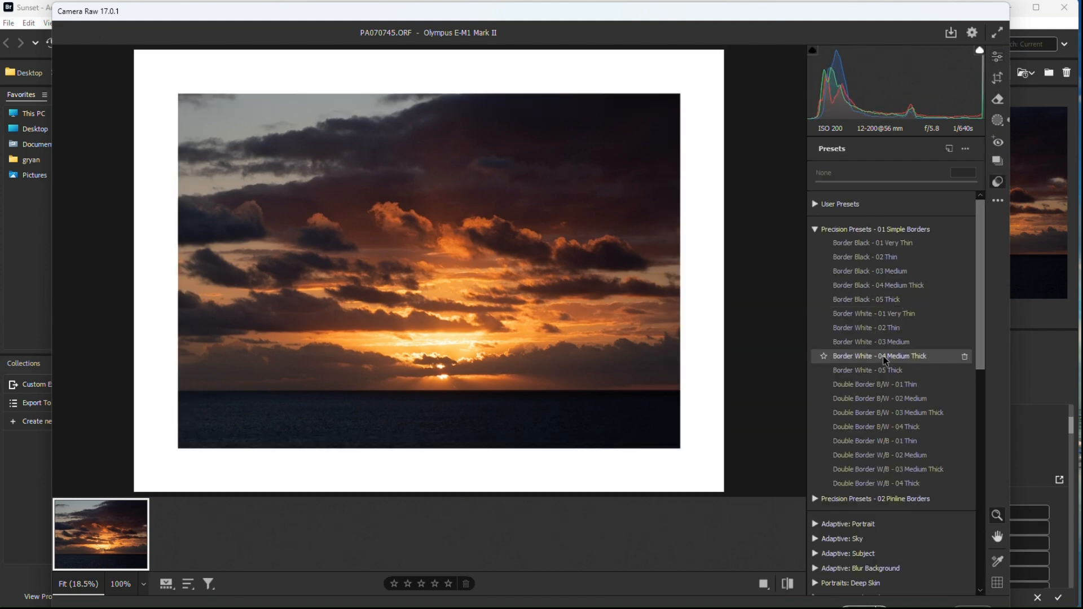
left_click(884, 345)
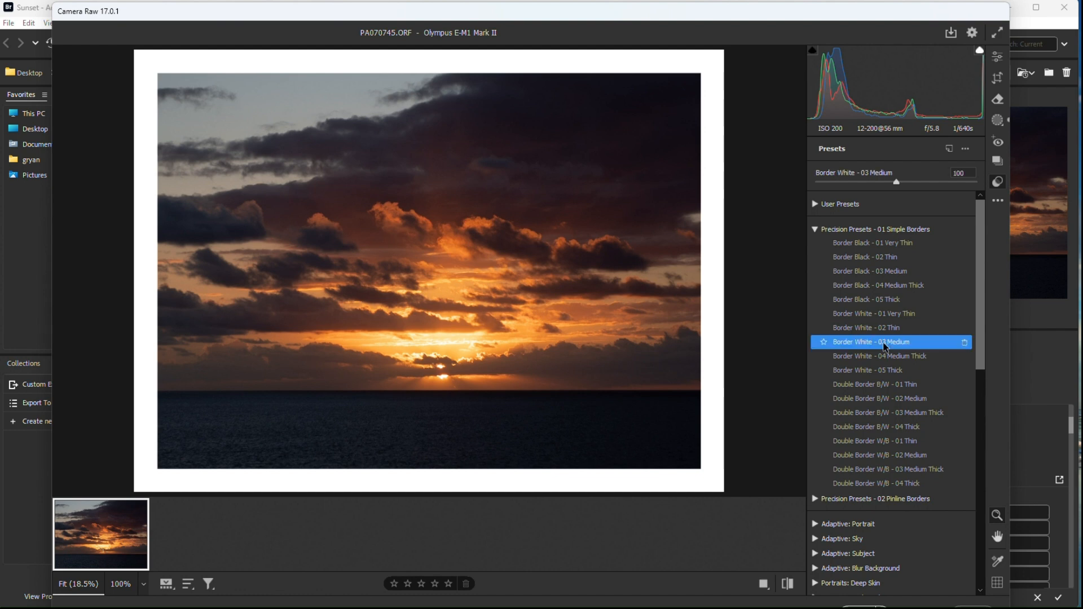
Step: Select the White Border - Medium mask and recolor it with the Border - 07A Dark Orange adjustment preset
left_click(997, 120)
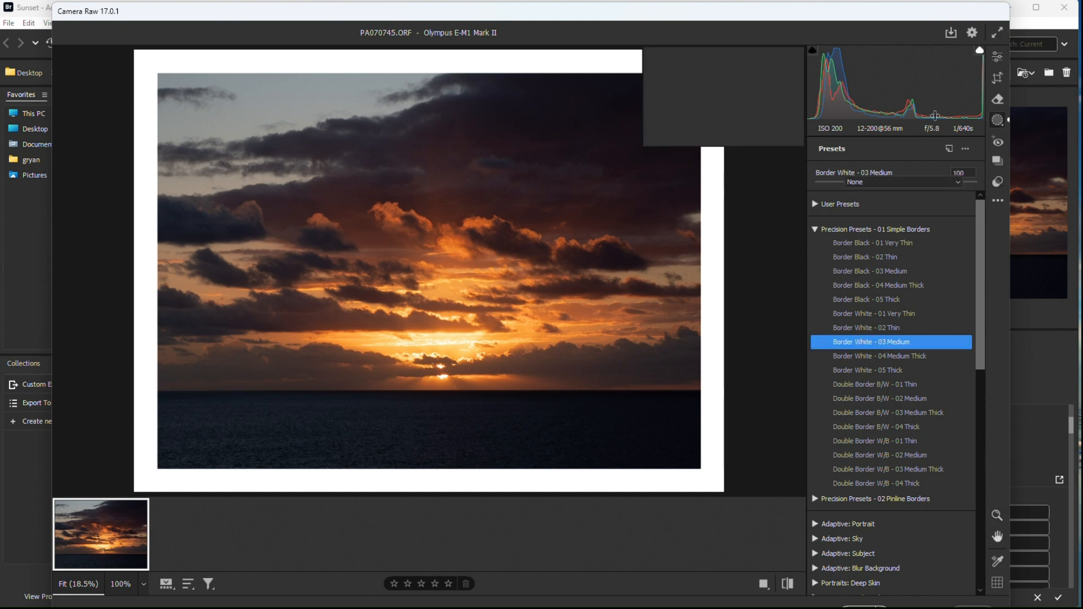
left_click(725, 101)
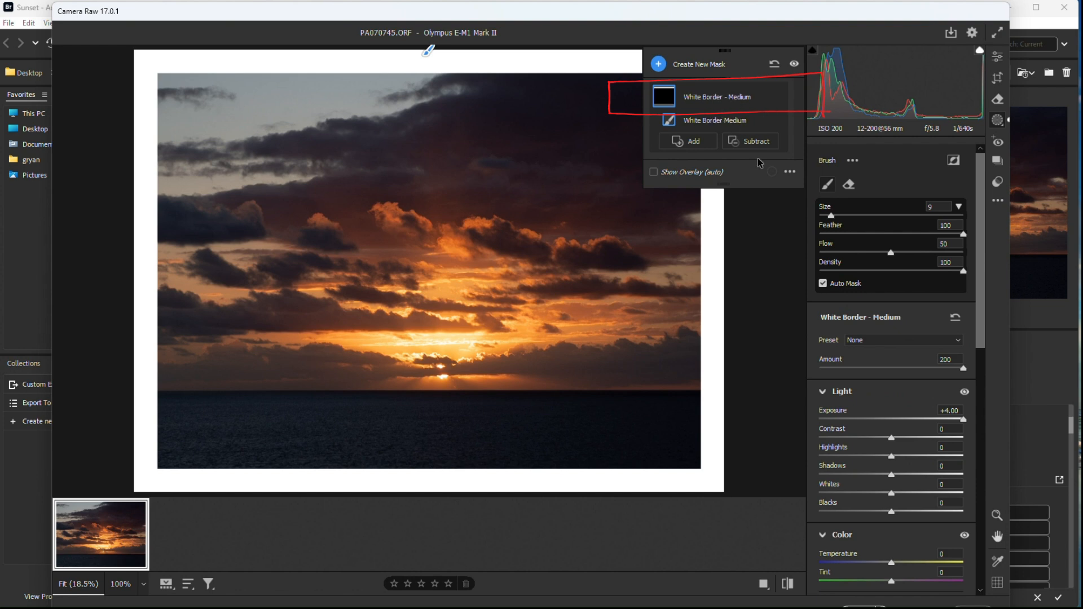
left_click(876, 341)
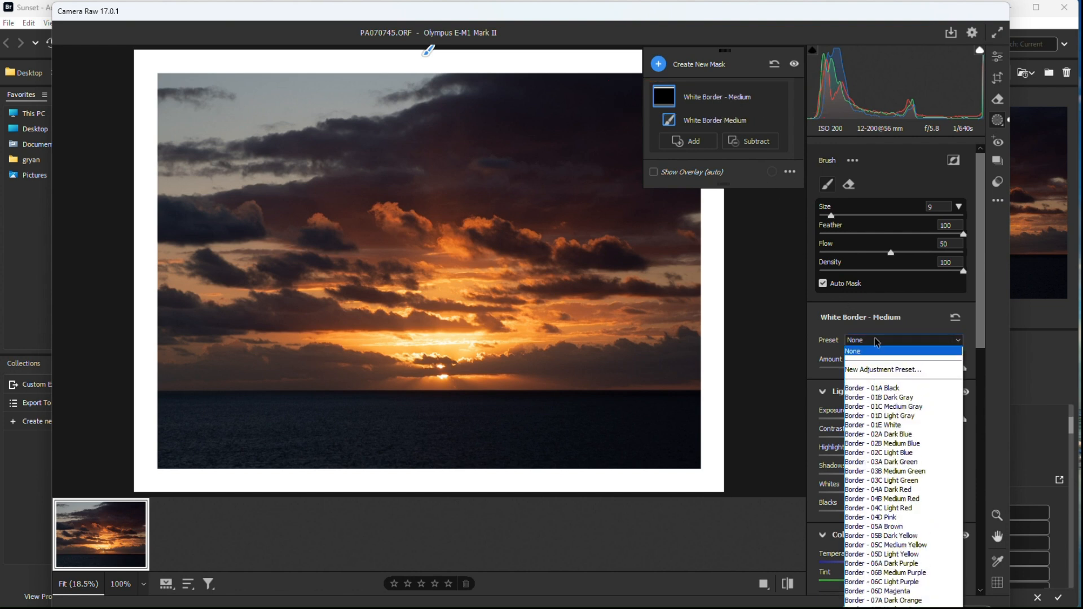
left_click(866, 601)
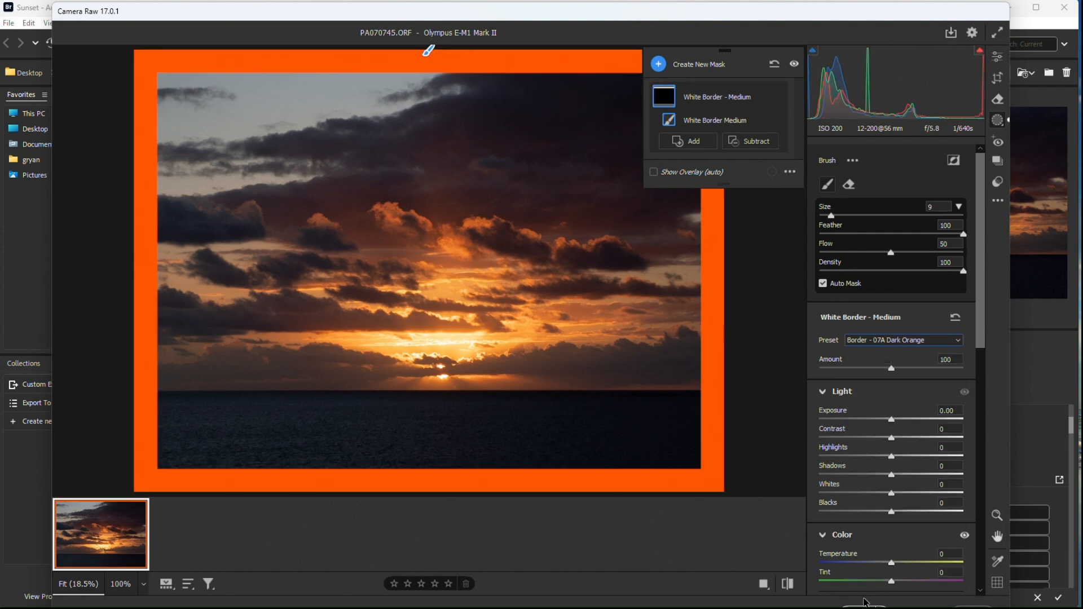